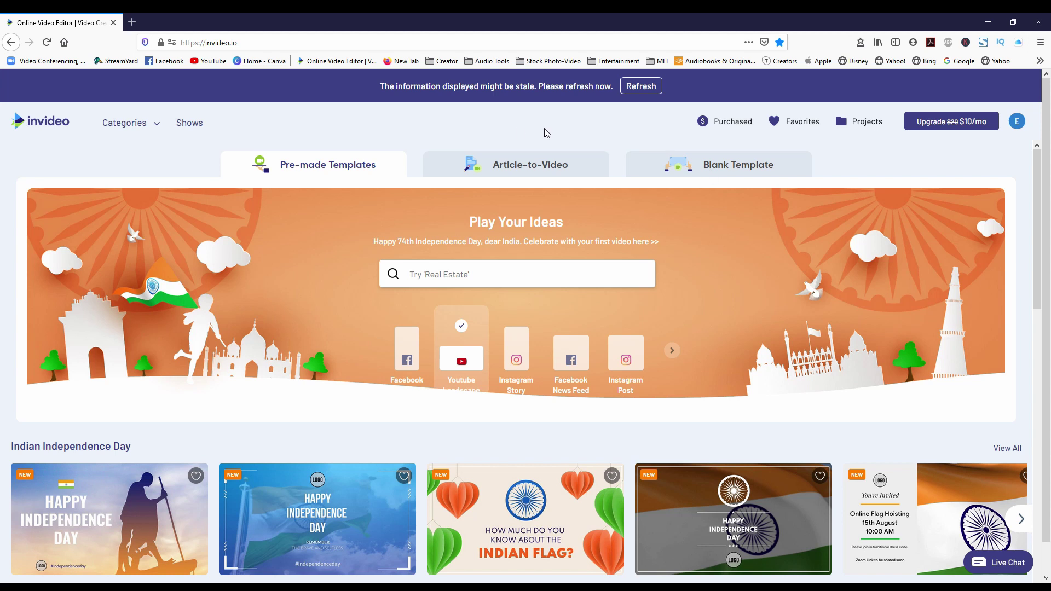
Create a blank Square 1:1 project and open it in the editor.
left_click(679, 166)
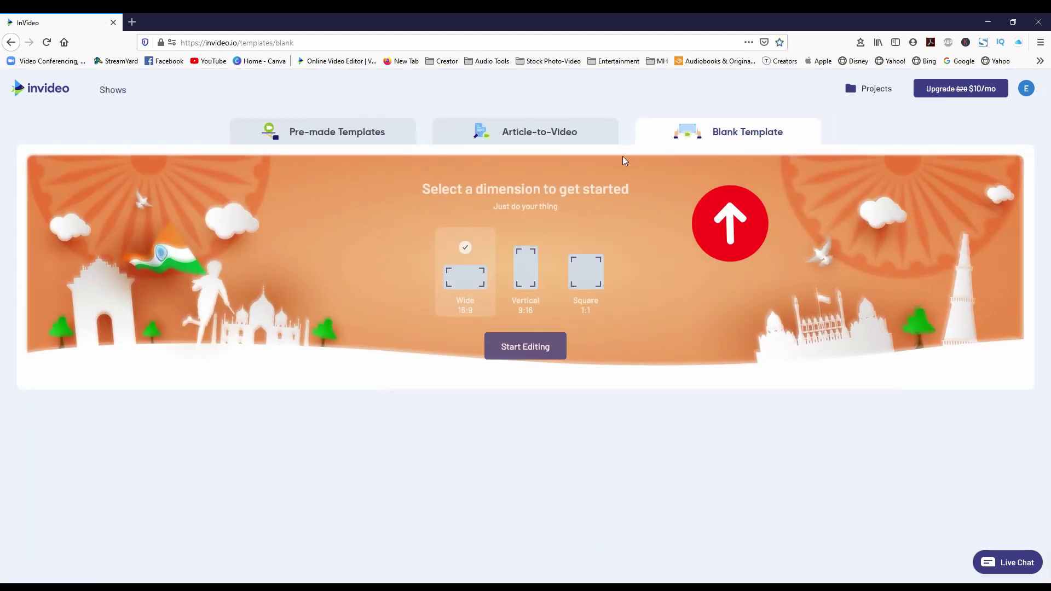
left_click(600, 284)
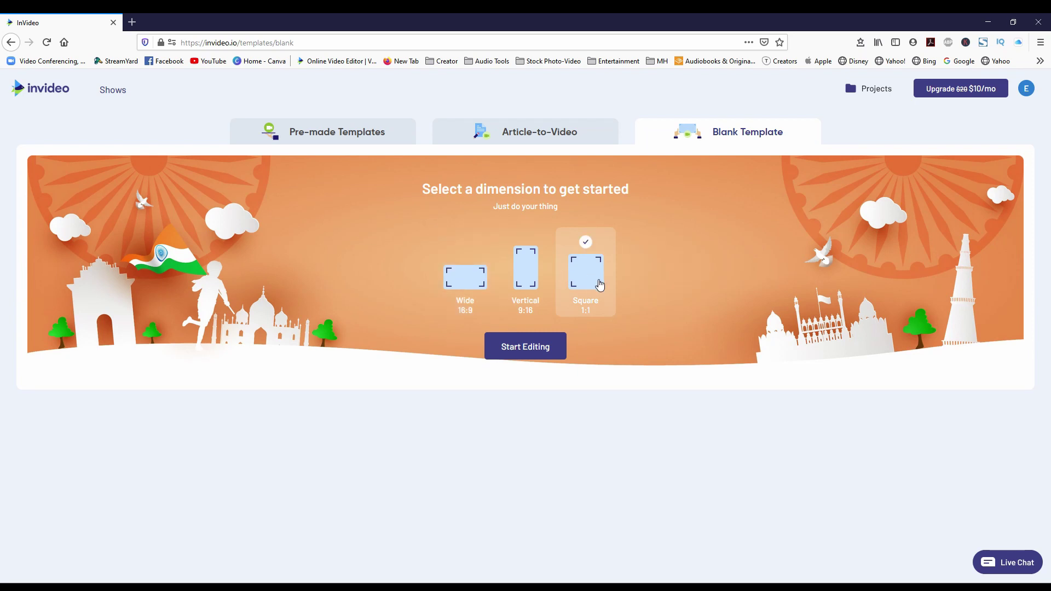
left_click(534, 354)
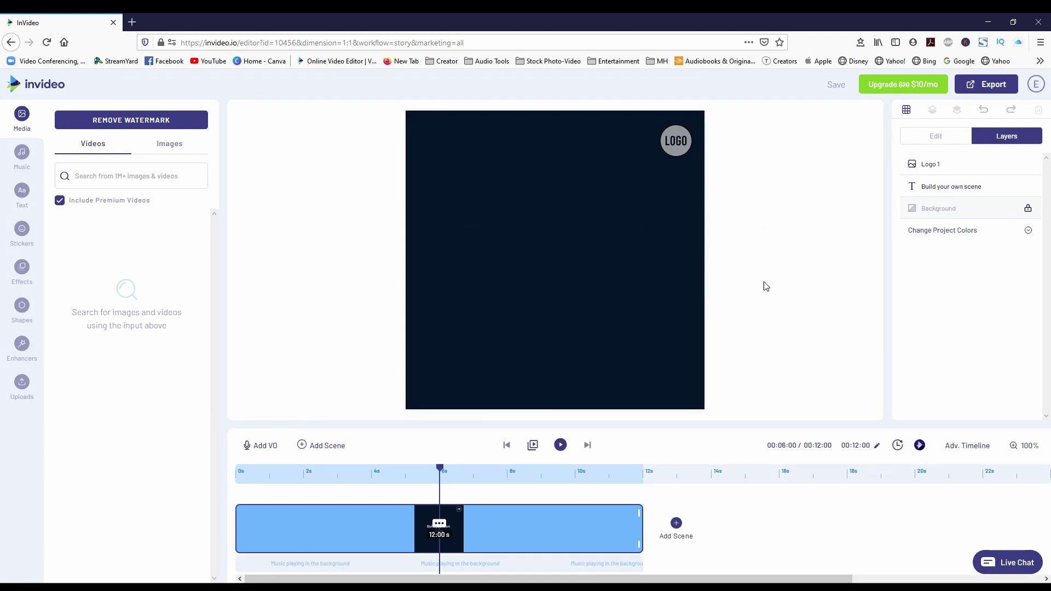
Delete the hidden placeholder text box and the LOGO placeholder.
left_click(572, 264)
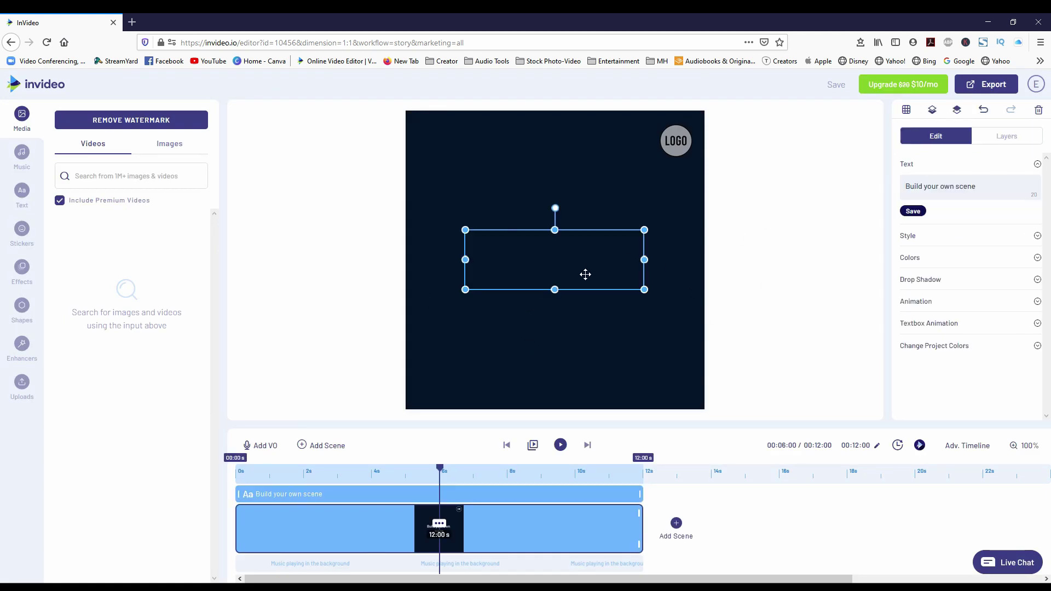
key("Delete")
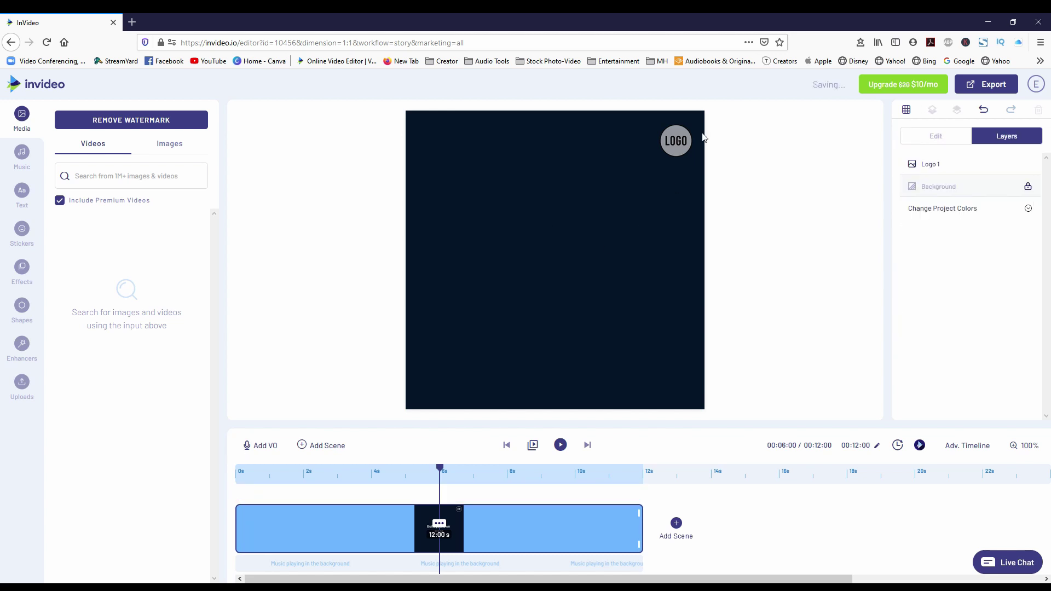
left_click(669, 152)
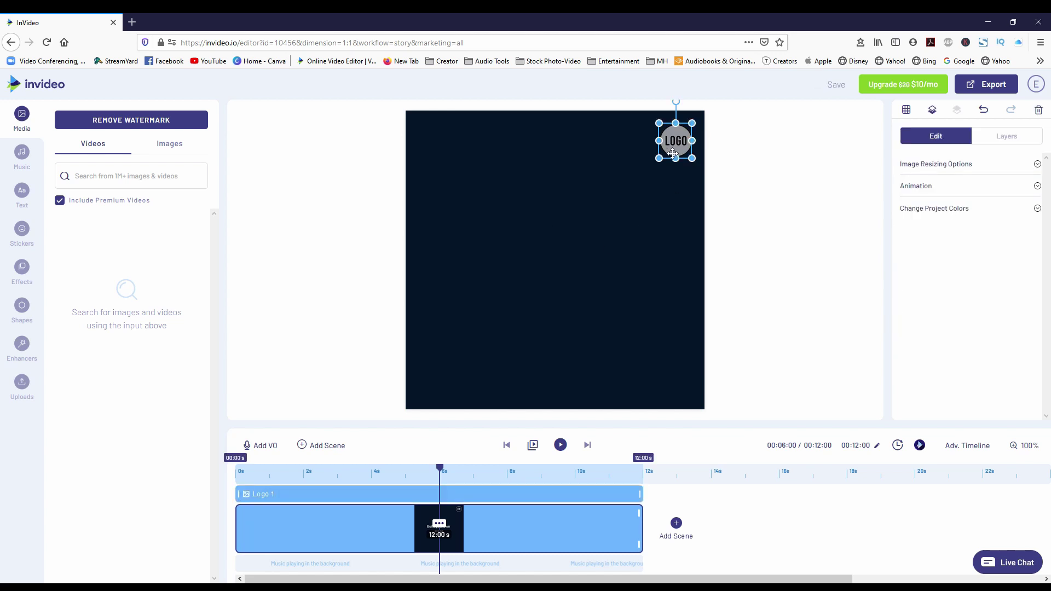
key("Delete")
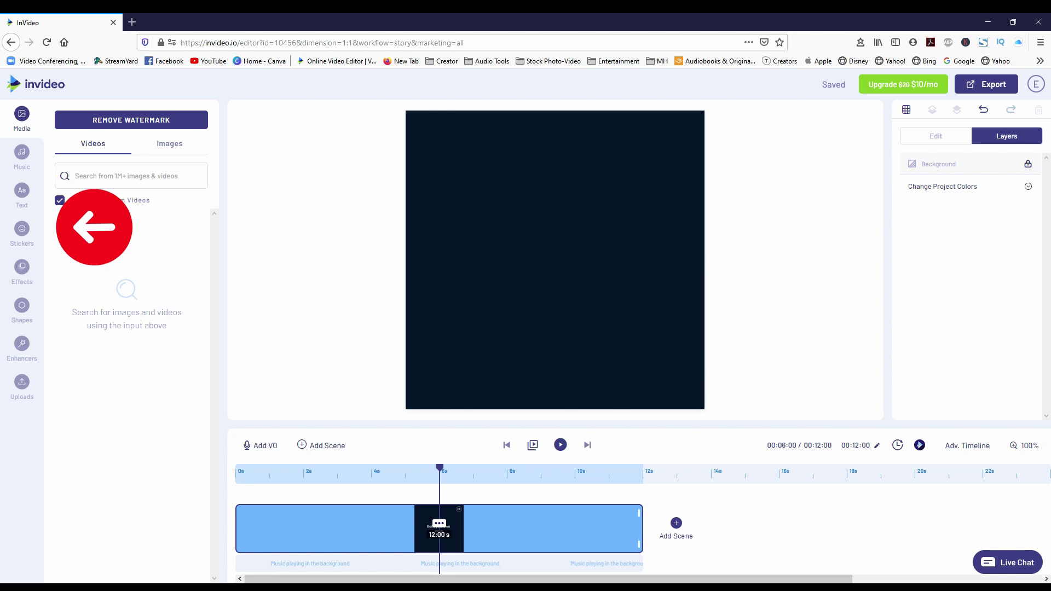
Search the stickers for 'subscribe' and add the white SUBSCRIBE sticker with a red underline.
left_click(21, 235)
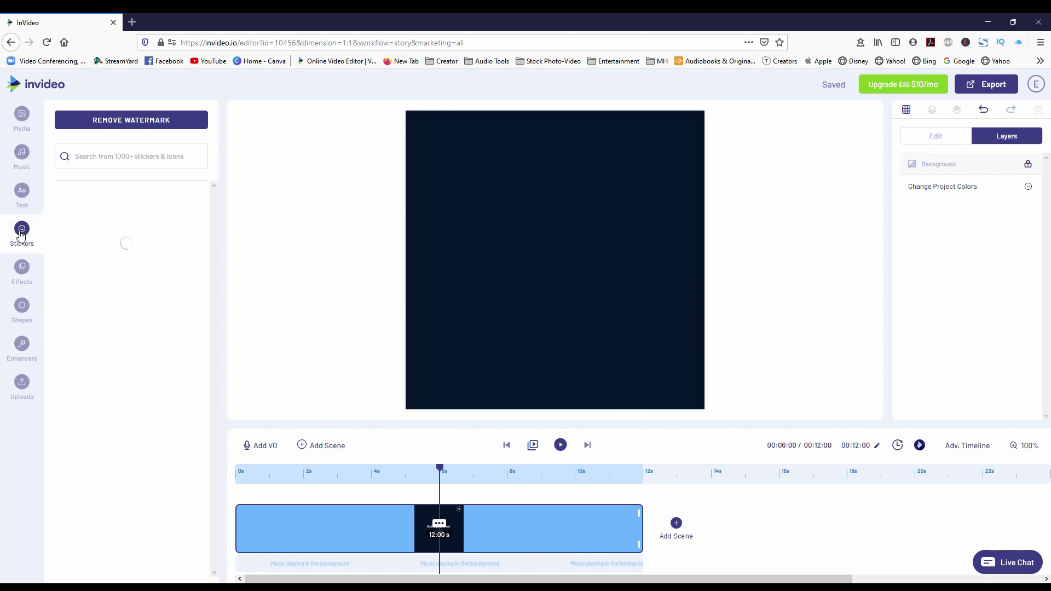
left_click(116, 159)
type("sub")
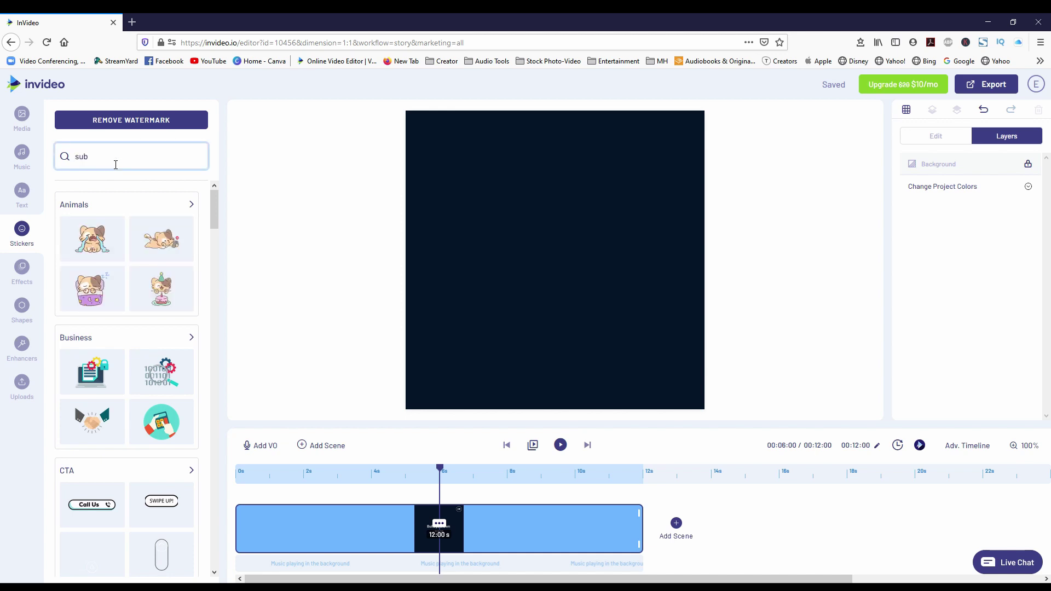
type("scribe")
key("Return")
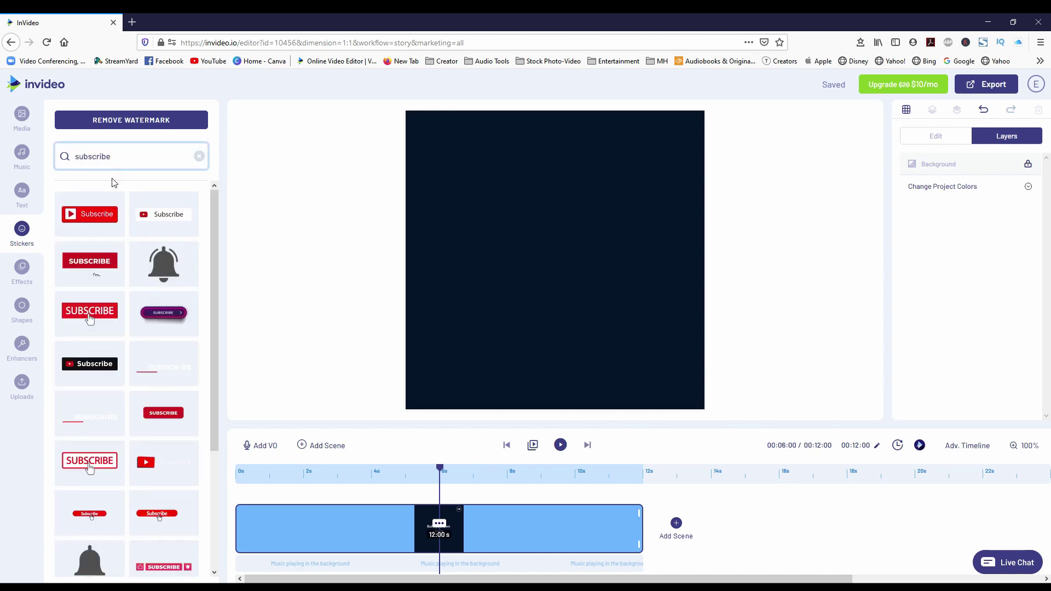
scroll(161, 249, "down", 3)
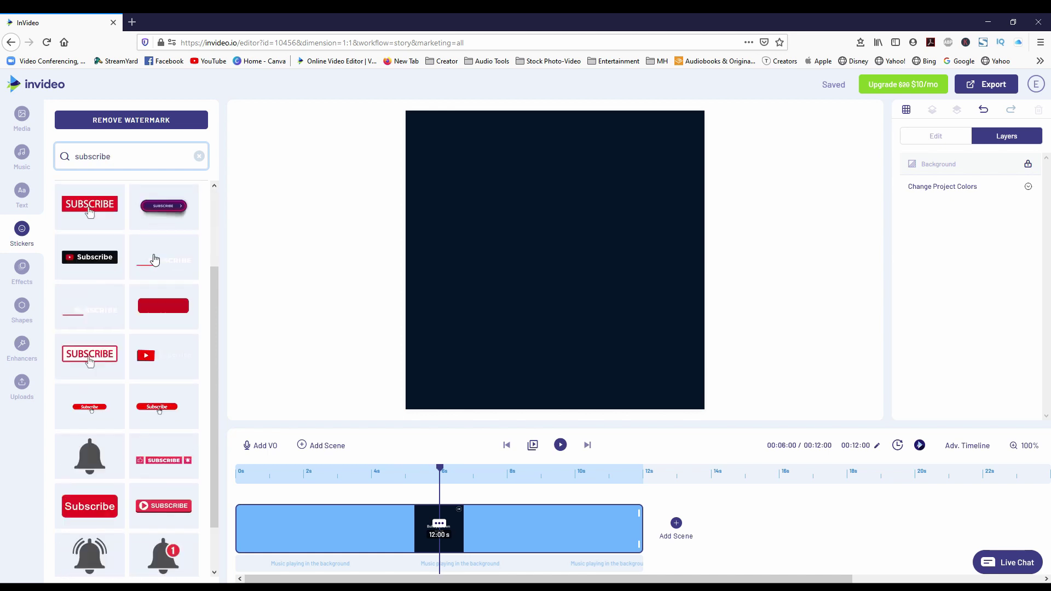
scroll(155, 259, "up", 3)
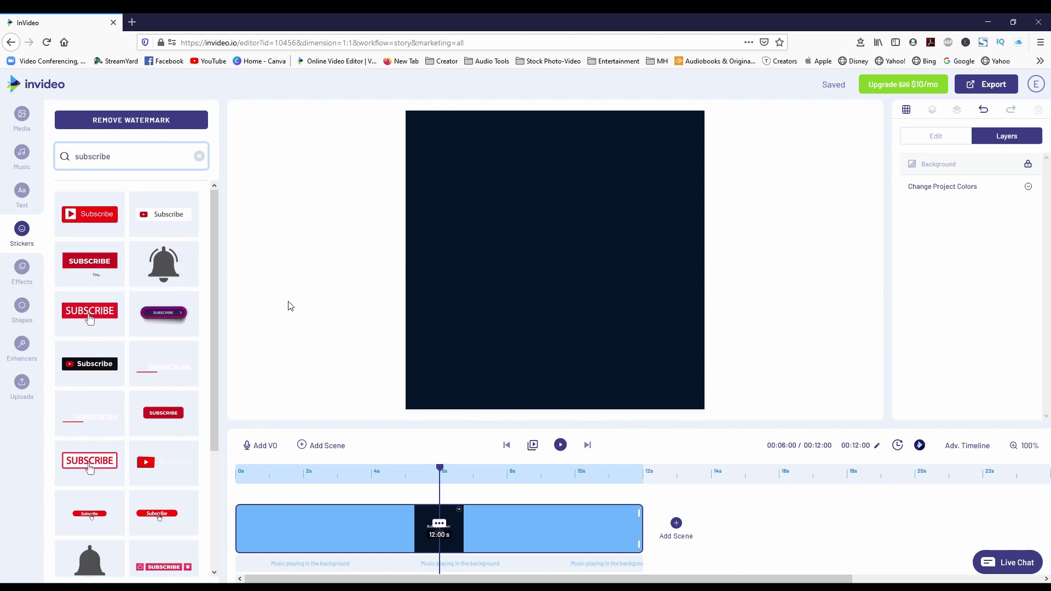
left_click(163, 360)
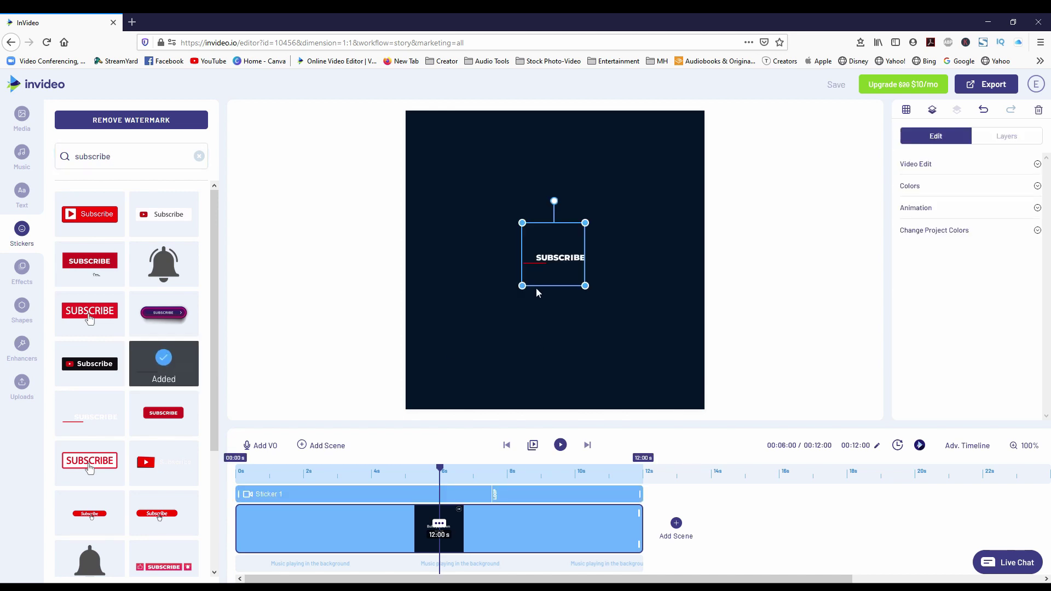
Enlarge the SUBSCRIBE sticker and centre it on the canvas.
left_click_drag(530, 290, 457, 350)
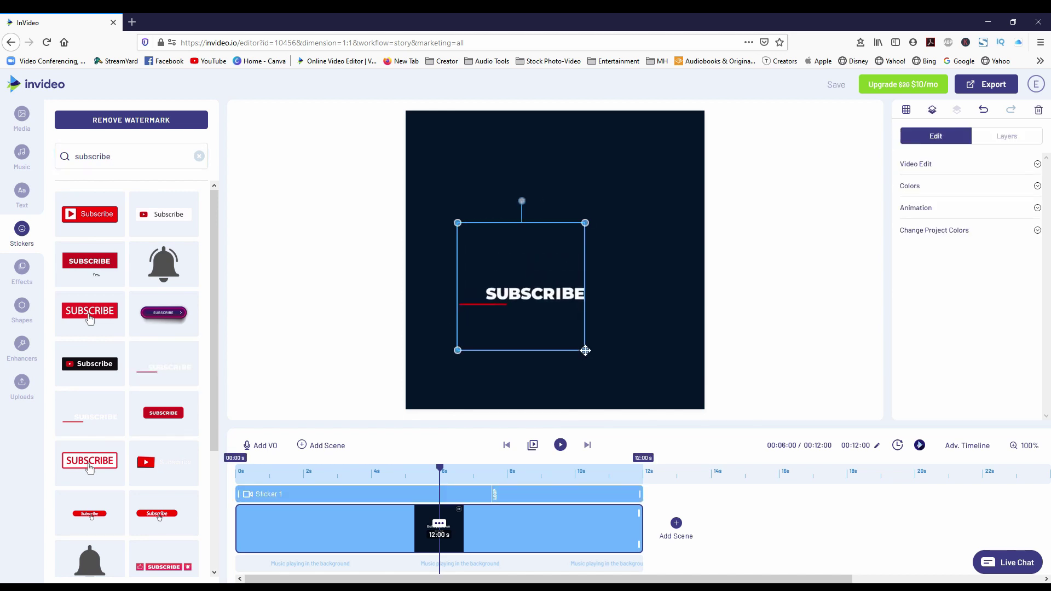
left_click_drag(590, 355, 688, 392)
left_click_drag(596, 306, 580, 281)
left_click(357, 332)
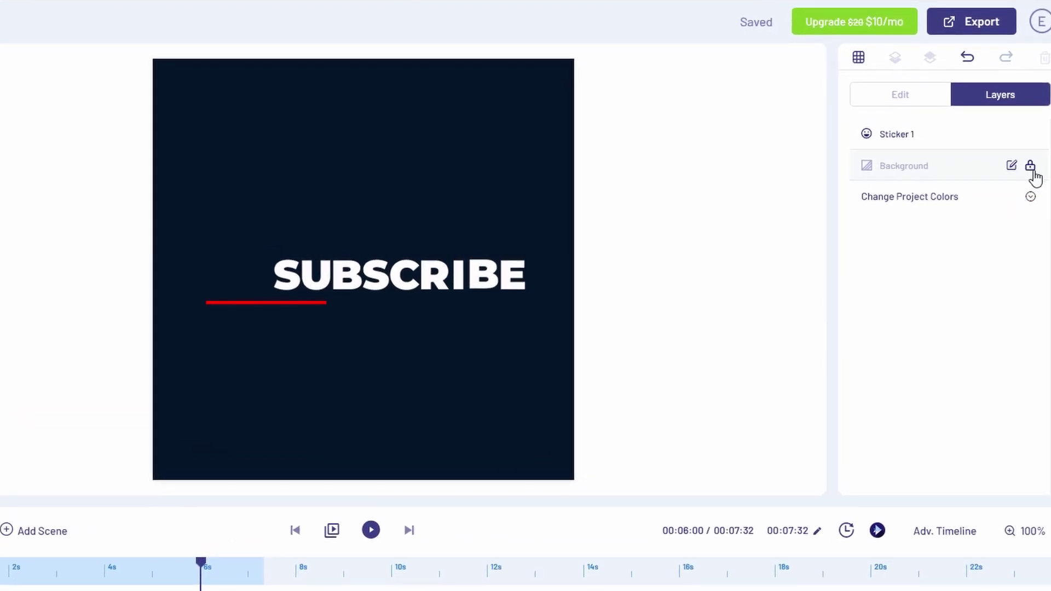
Unlock the Background layer and recolour it to green #0e990e.
left_click(1031, 168)
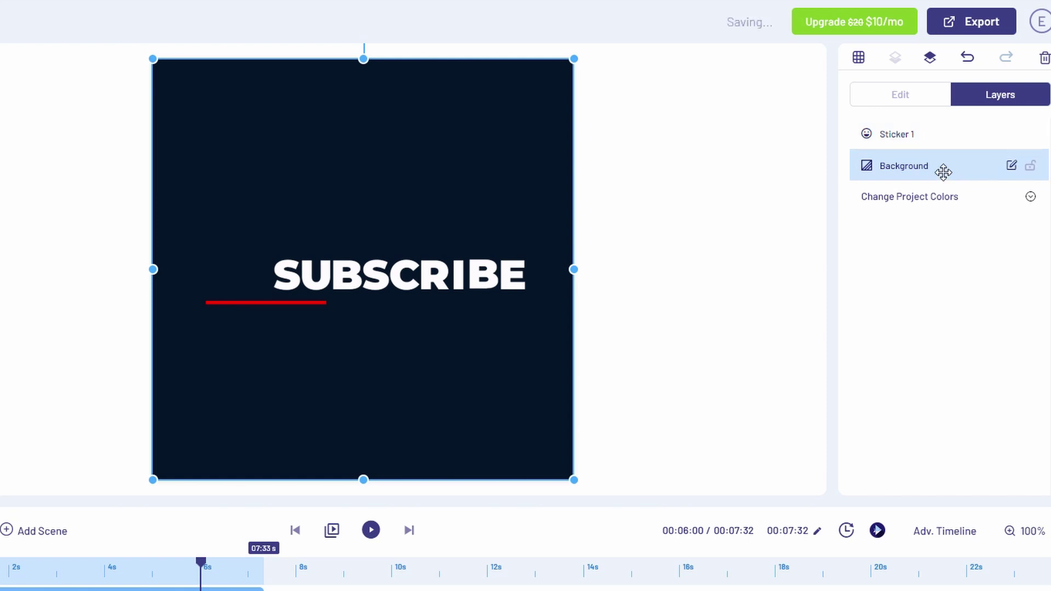
left_click(920, 104)
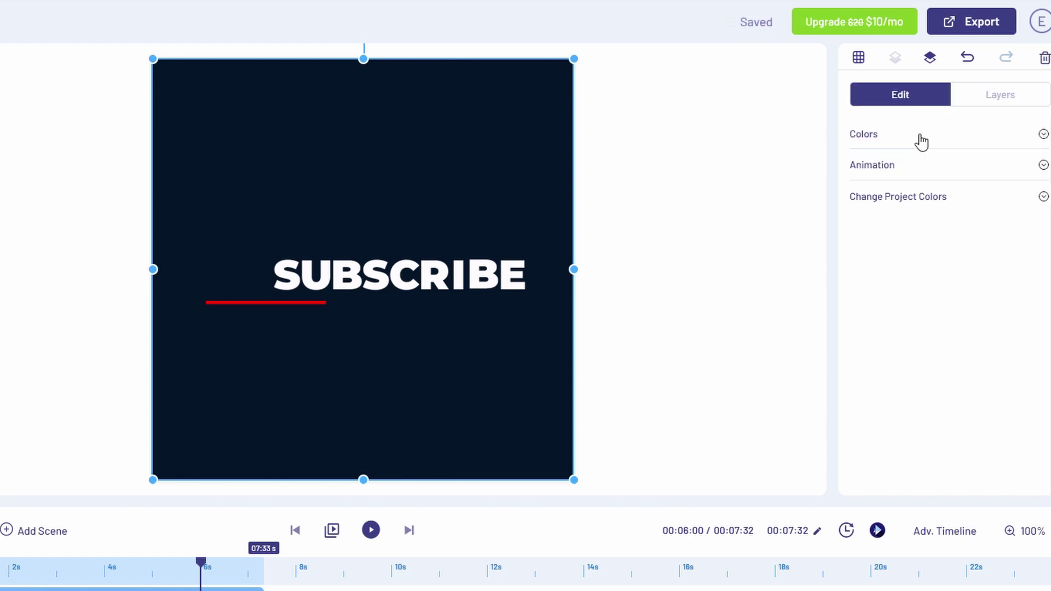
left_click(963, 137)
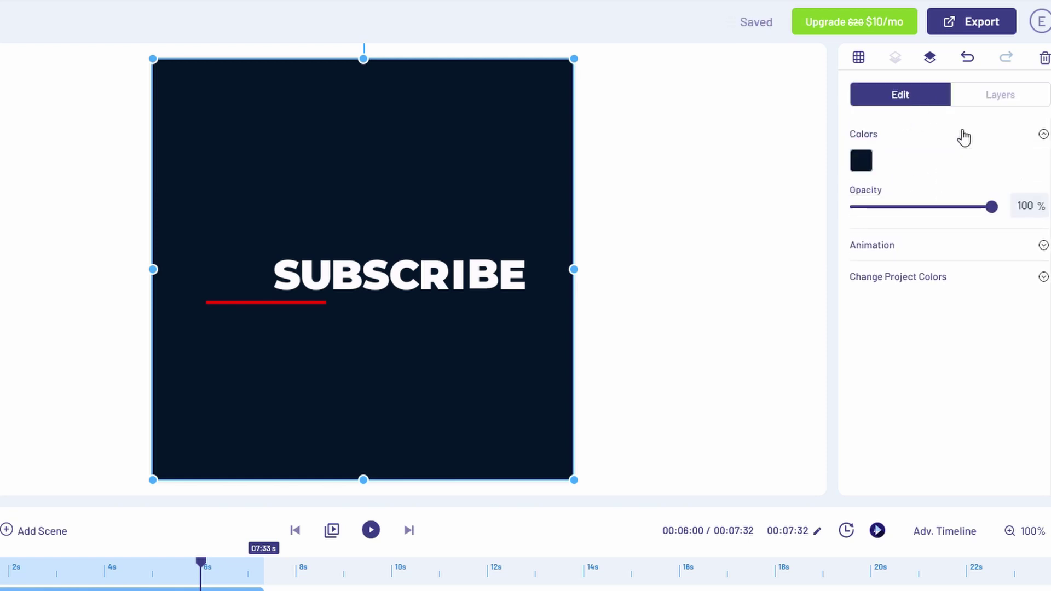
left_click(862, 163)
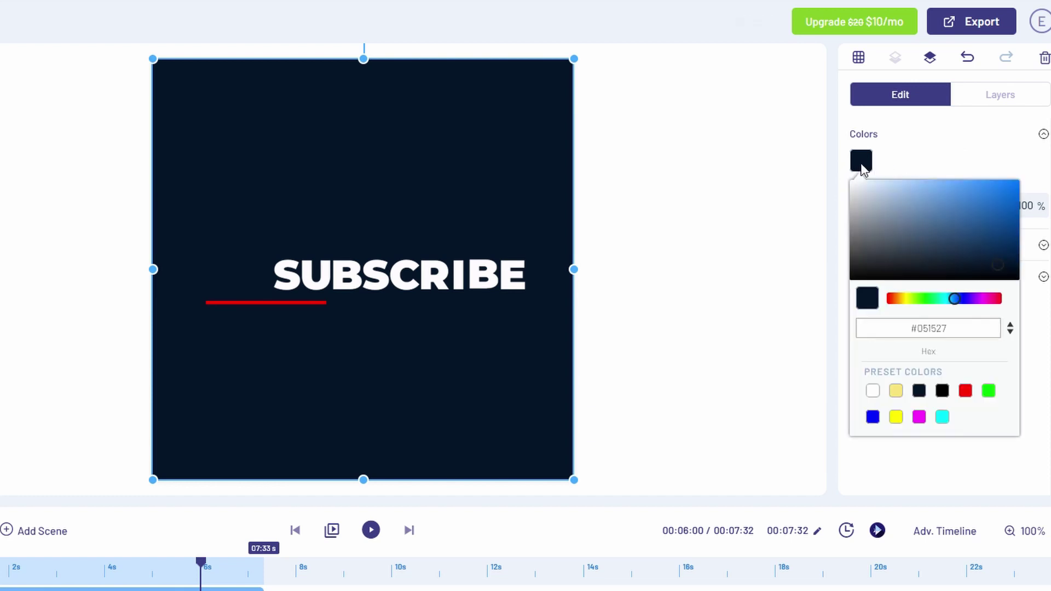
left_click(995, 394)
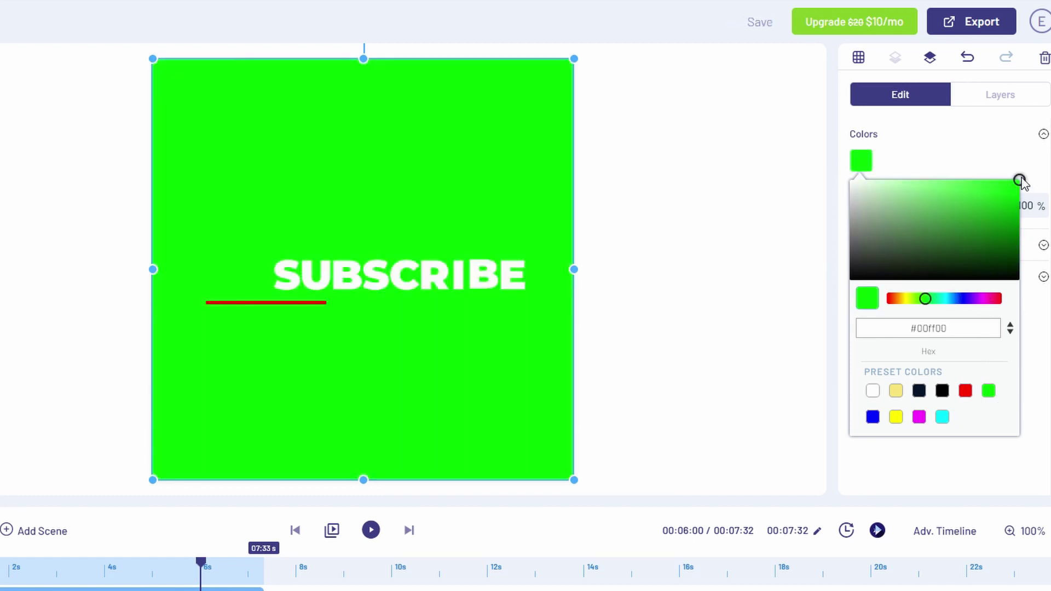
left_click_drag(1019, 181, 1004, 220)
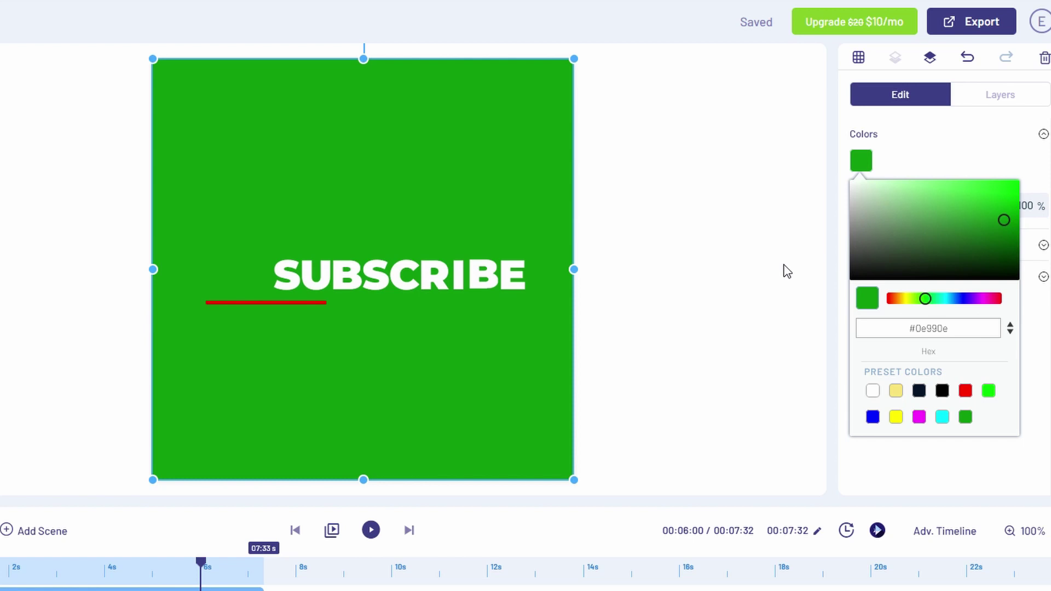
left_click(772, 283)
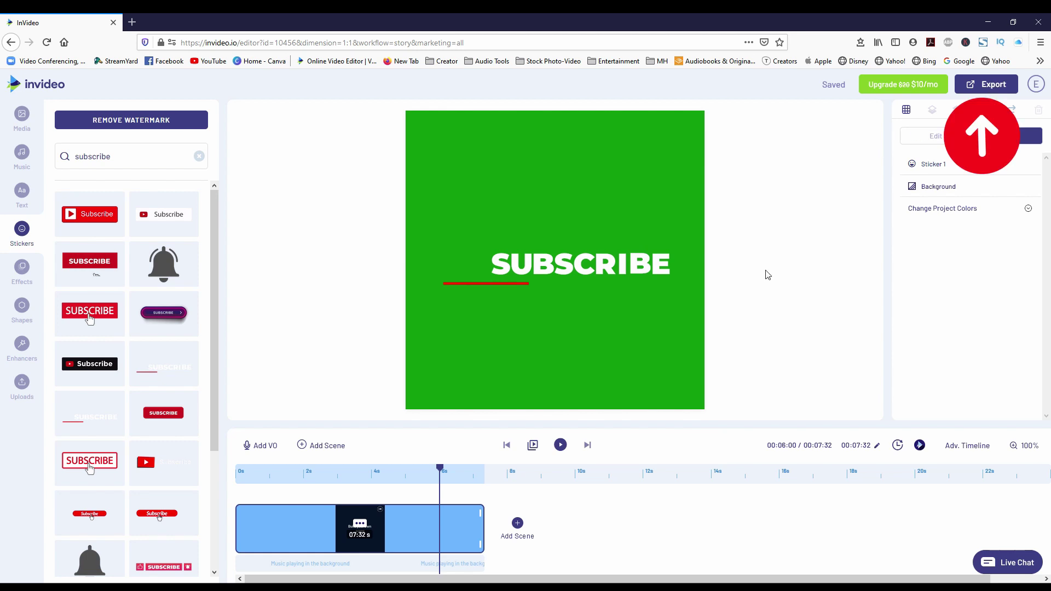
Render the video at 720p, rename the job 'Subscribe Button' and download it.
left_click(994, 84)
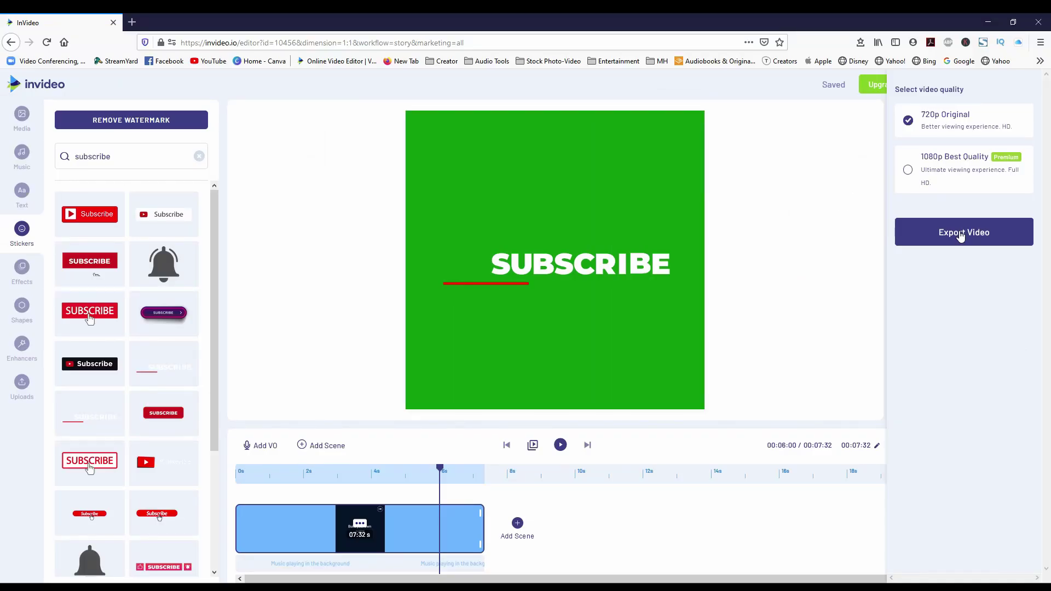
left_click(961, 233)
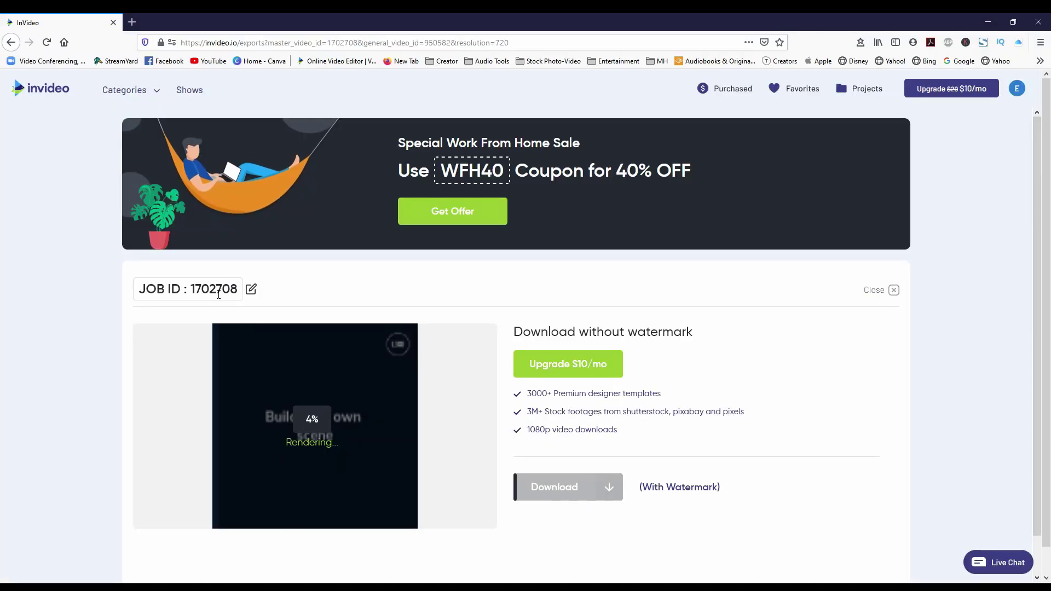
left_click(218, 295)
key("BackSpace")
key("BackSpace")
key("BackSpace")
key("BackSpace")
key("BackSpace")
key("BackSpace")
key("BackSpace")
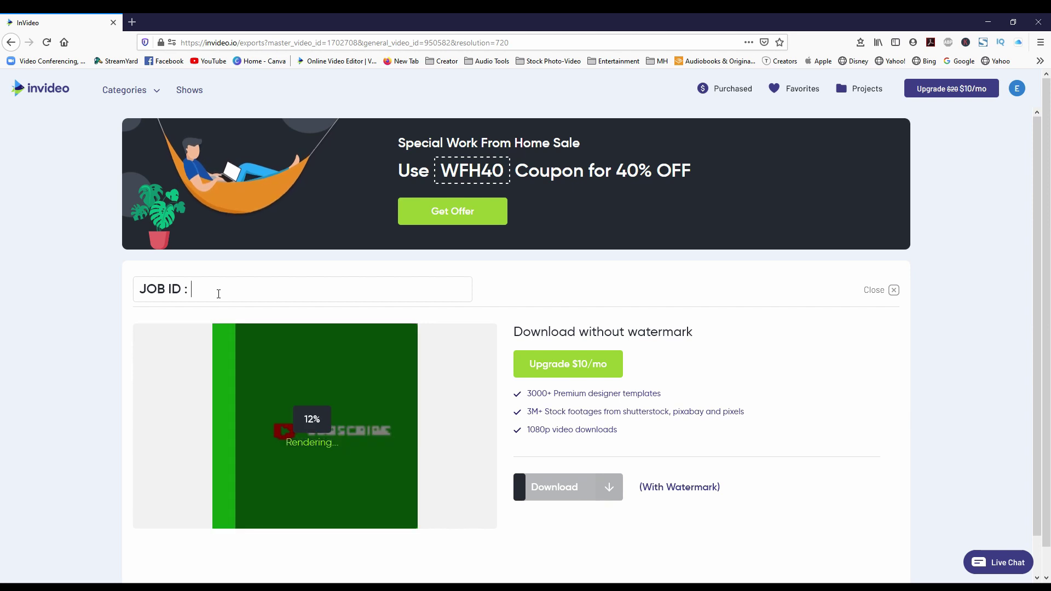
type("Subscribe Button")
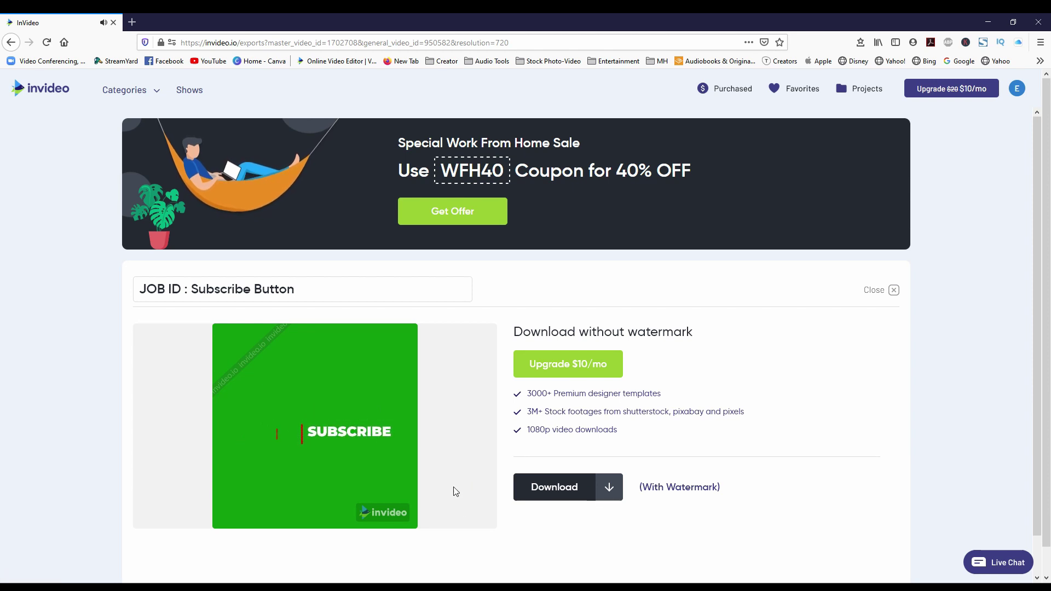
left_click(221, 523)
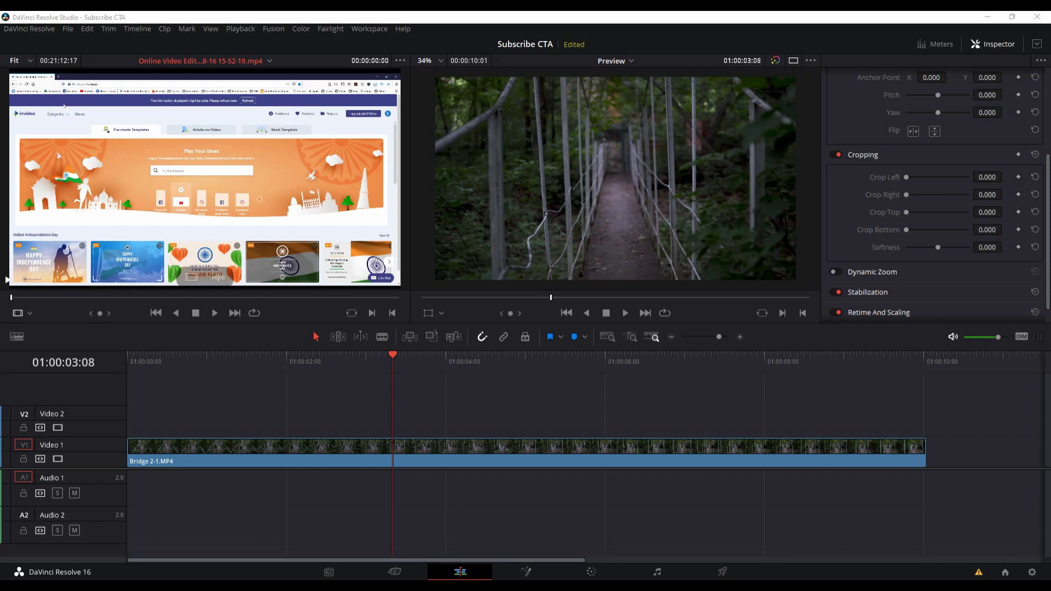
left_click(67, 29)
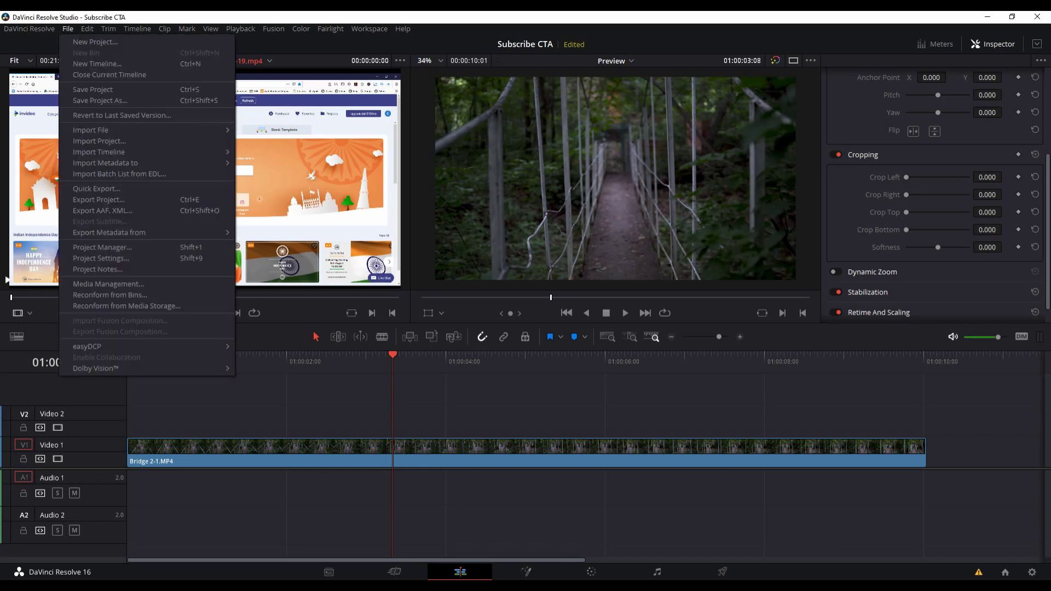
mouse_move(93, 129)
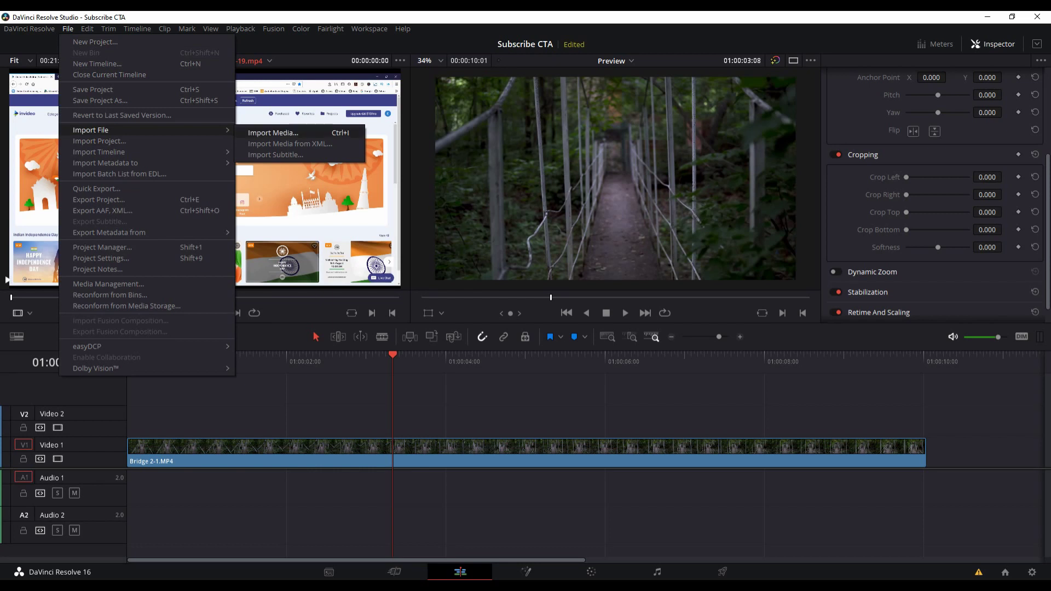
left_click(272, 132)
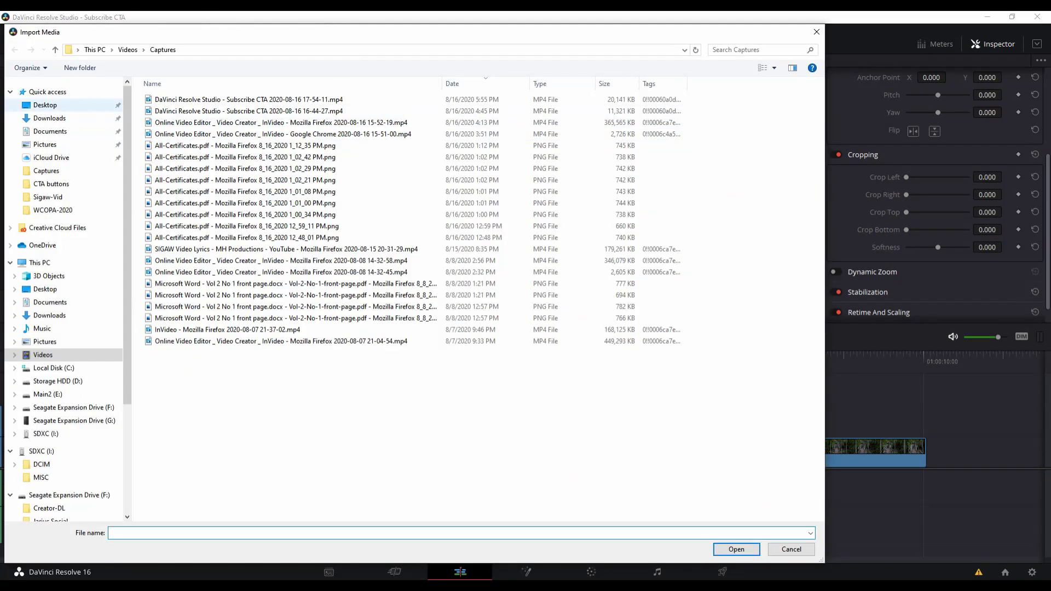
left_click(49, 119)
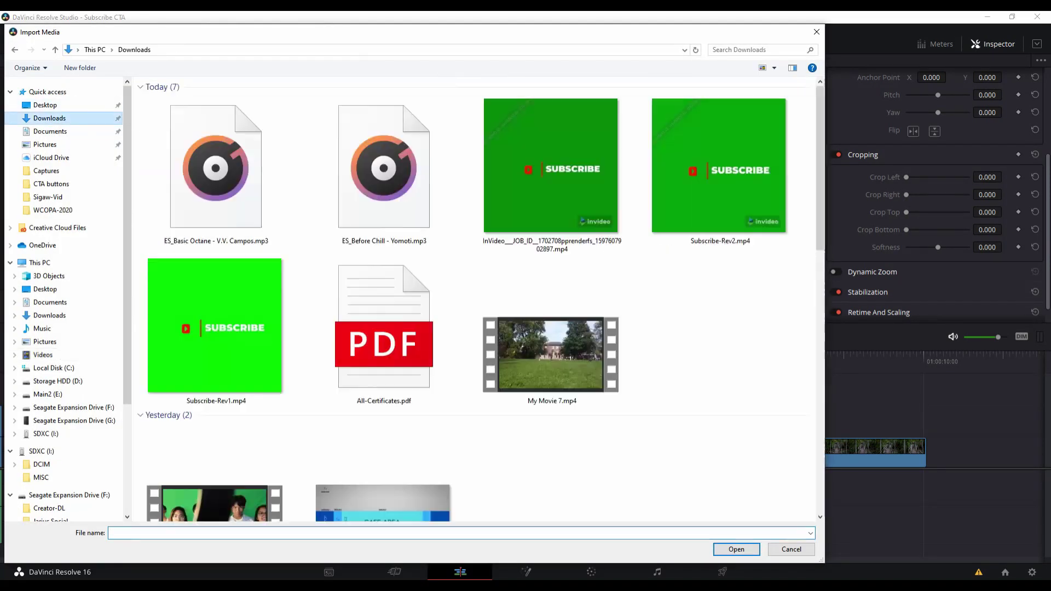
left_click(552, 169)
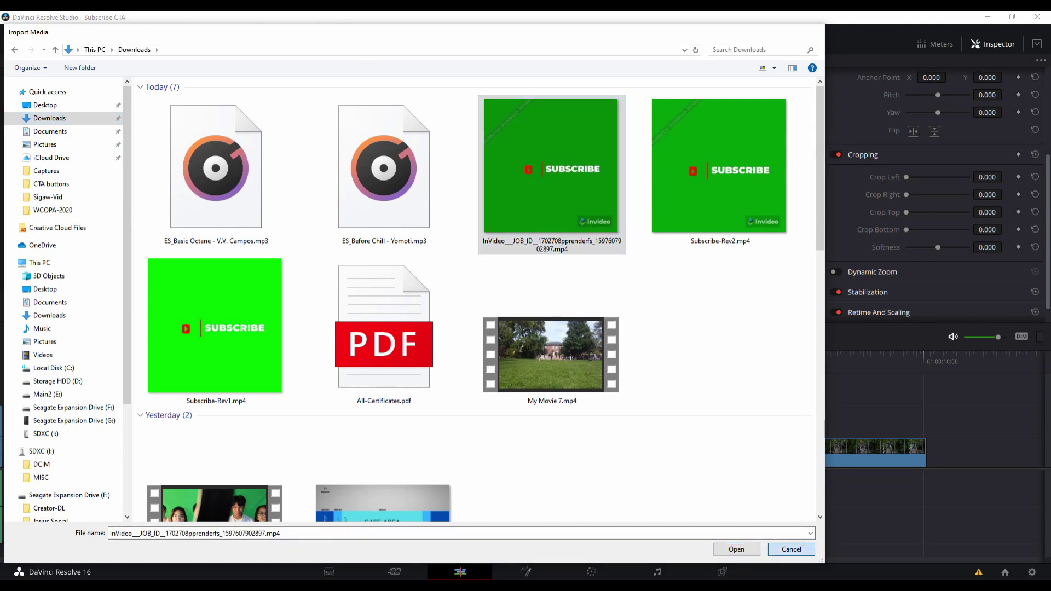
left_click(791, 549)
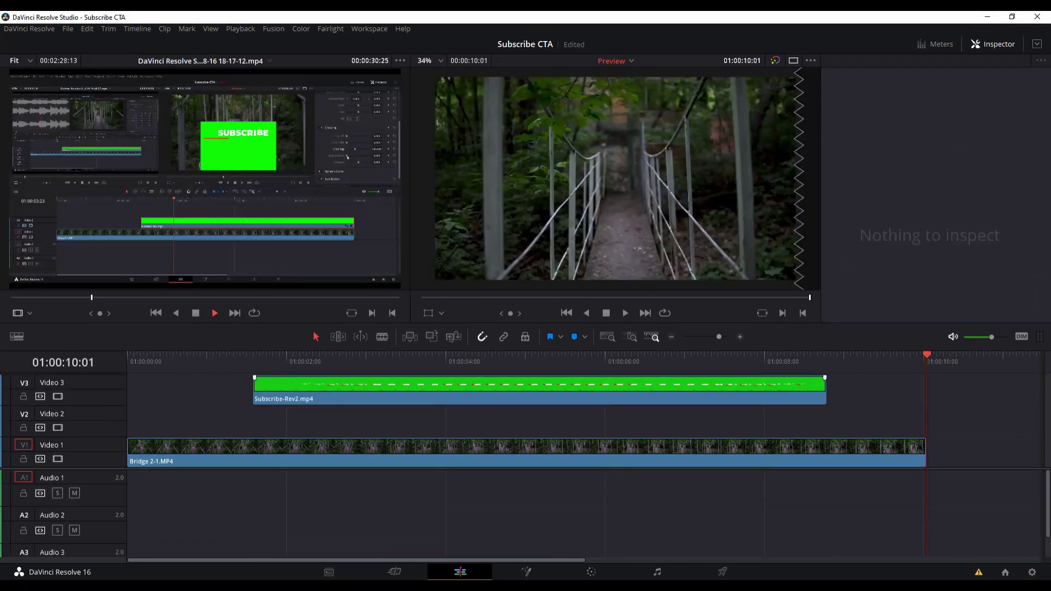
Place Subscribe-Rev2.mp4 on Video 2 at about 2 s, cropping top 394.4 and bottom 309.9.
left_click_drag(706, 416, 806, 416)
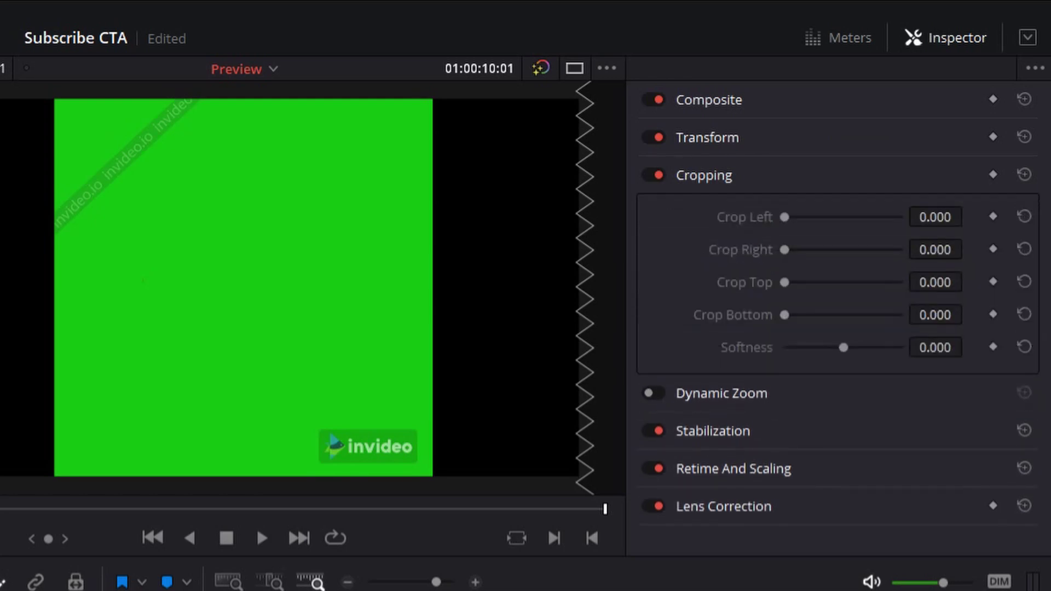
left_click_drag(784, 282, 827, 282)
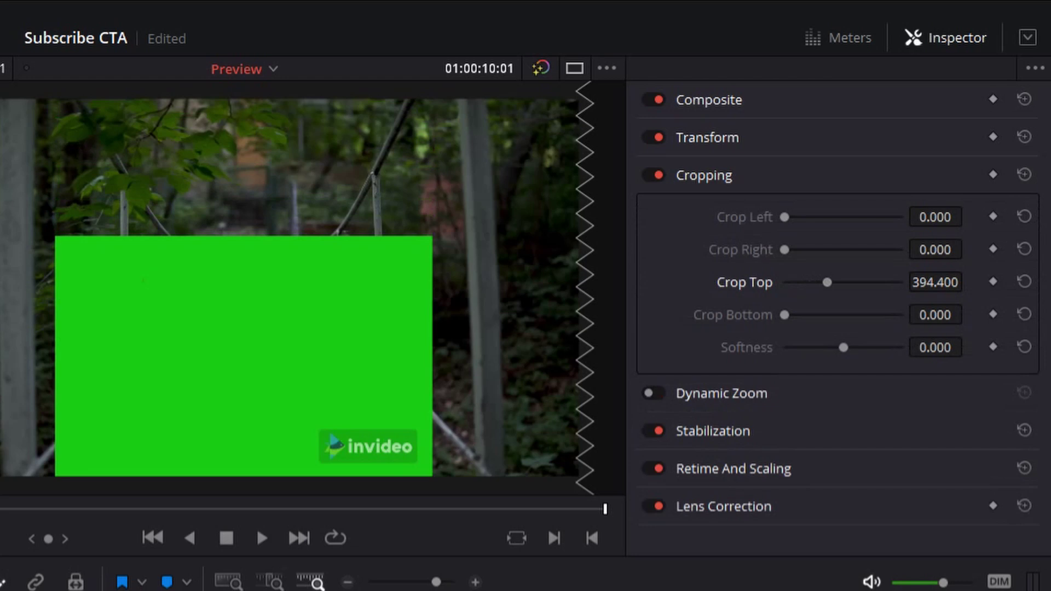
left_click_drag(784, 314, 818, 315)
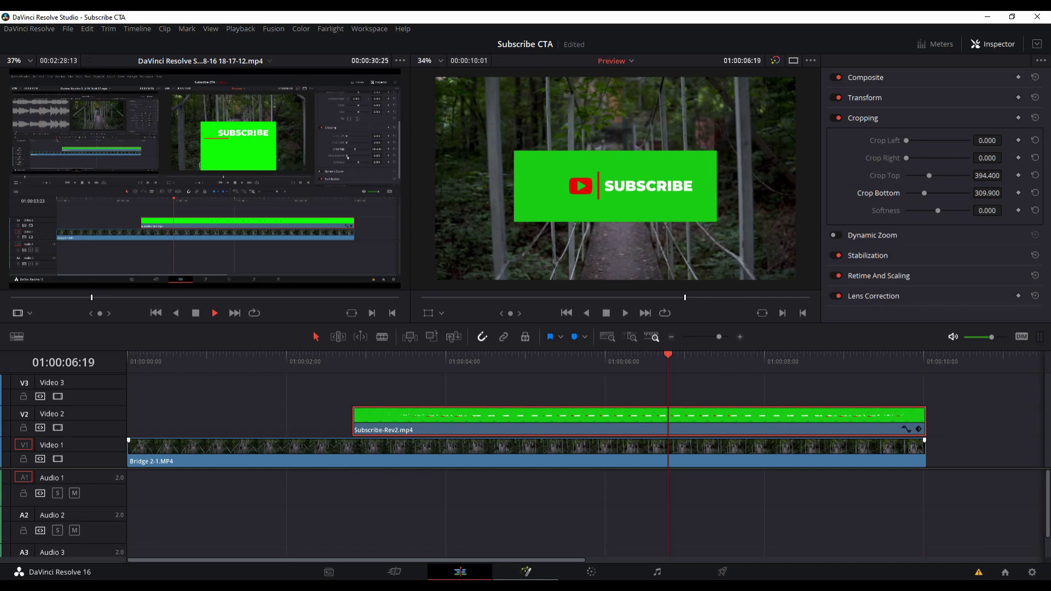
In Fusion, rename MediaIn1 to 'Subscribebutton' and search the tools for Delta Keyer.
left_click(526, 572)
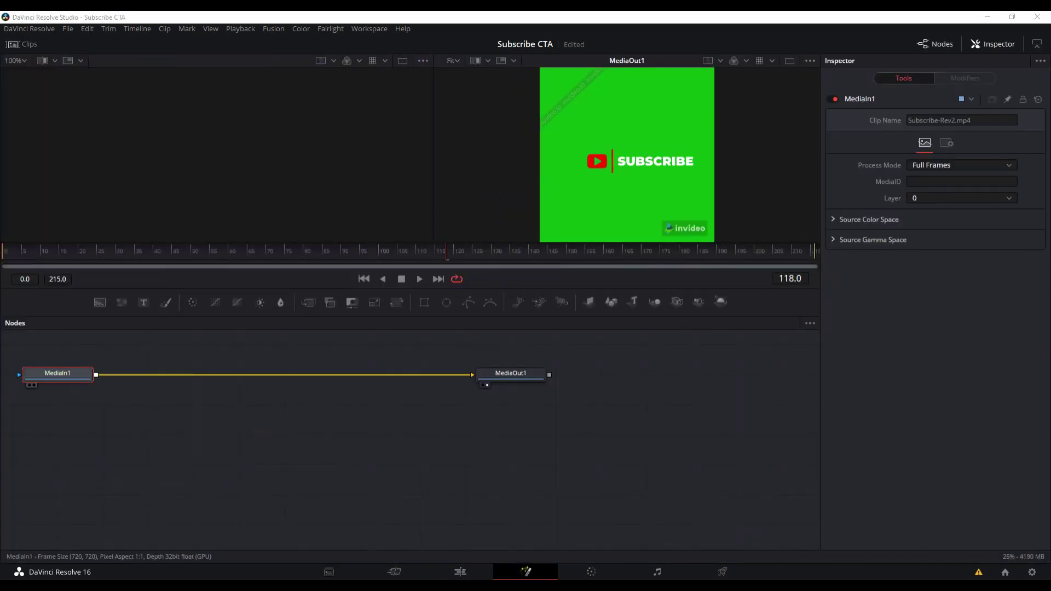
right_click(57, 375)
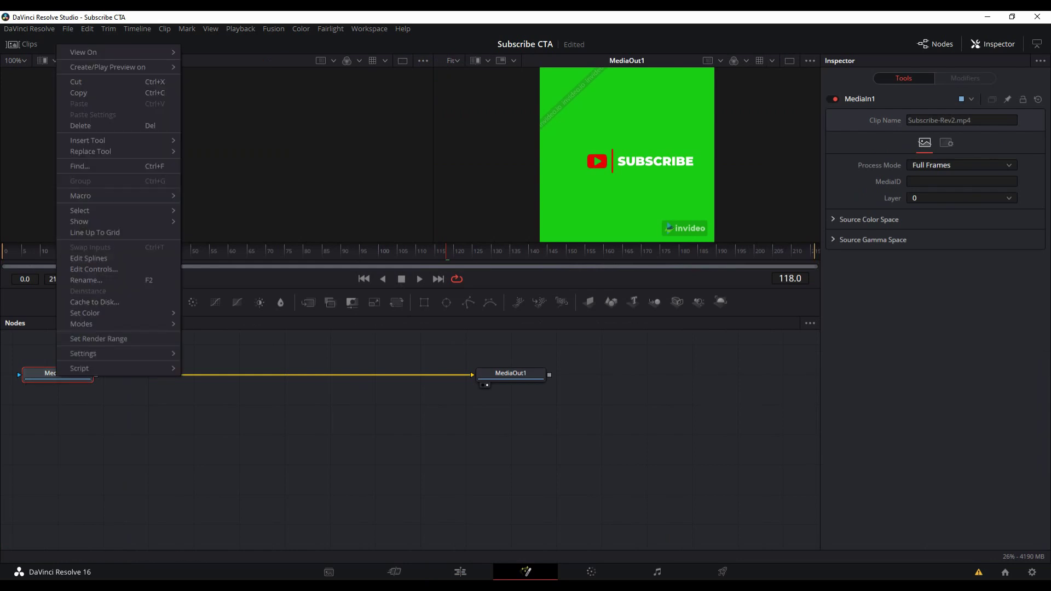
left_click(86, 280)
type("Subscribebutton")
key("Return")
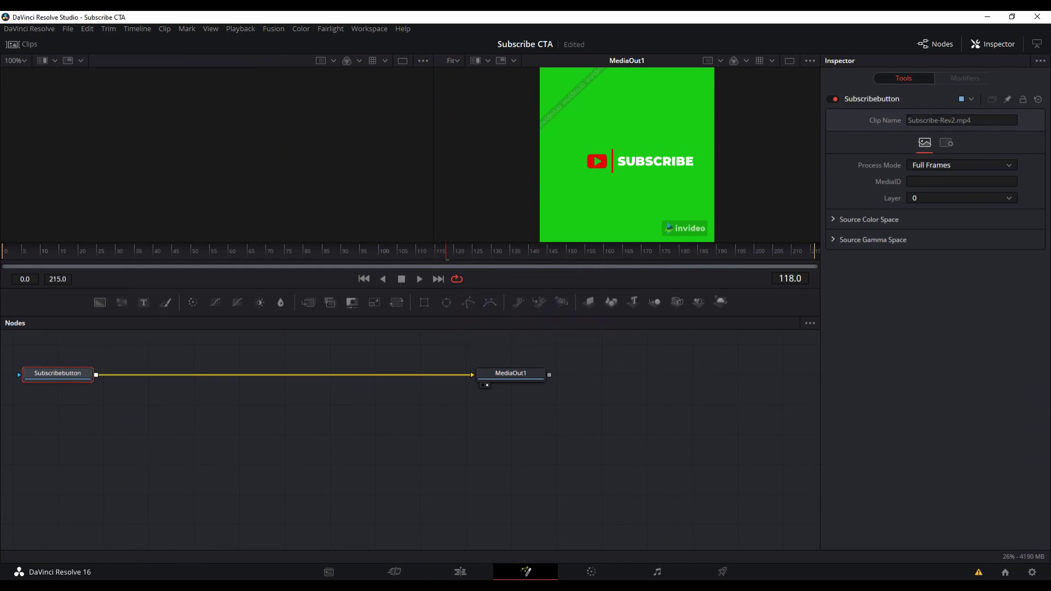
key("shift+space")
type("Delta Keyer")
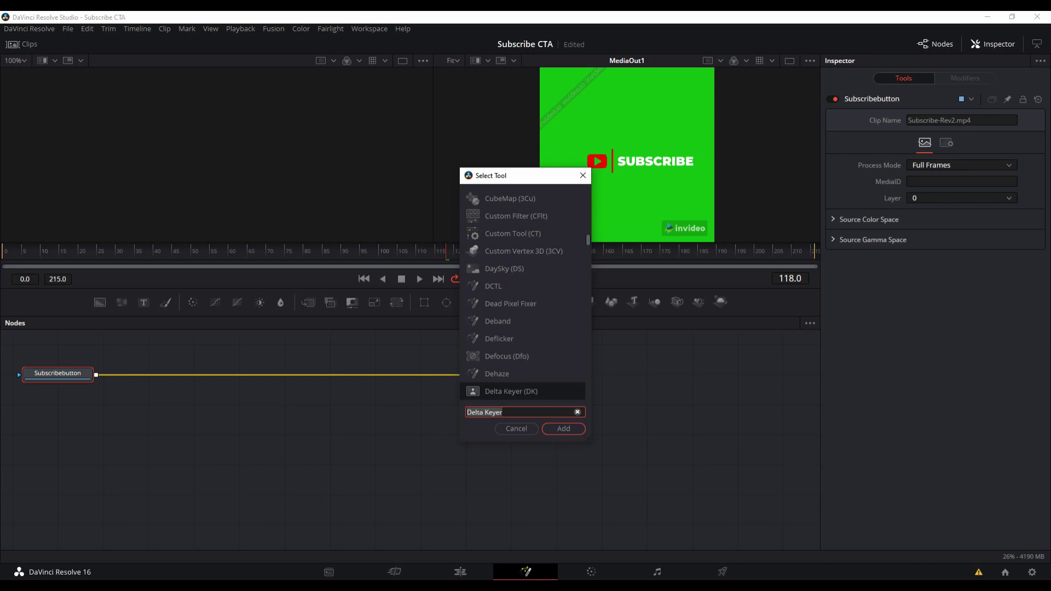
Insert a Delta Keyer after Subscribebutton and sample the green background to key it out.
key("Return")
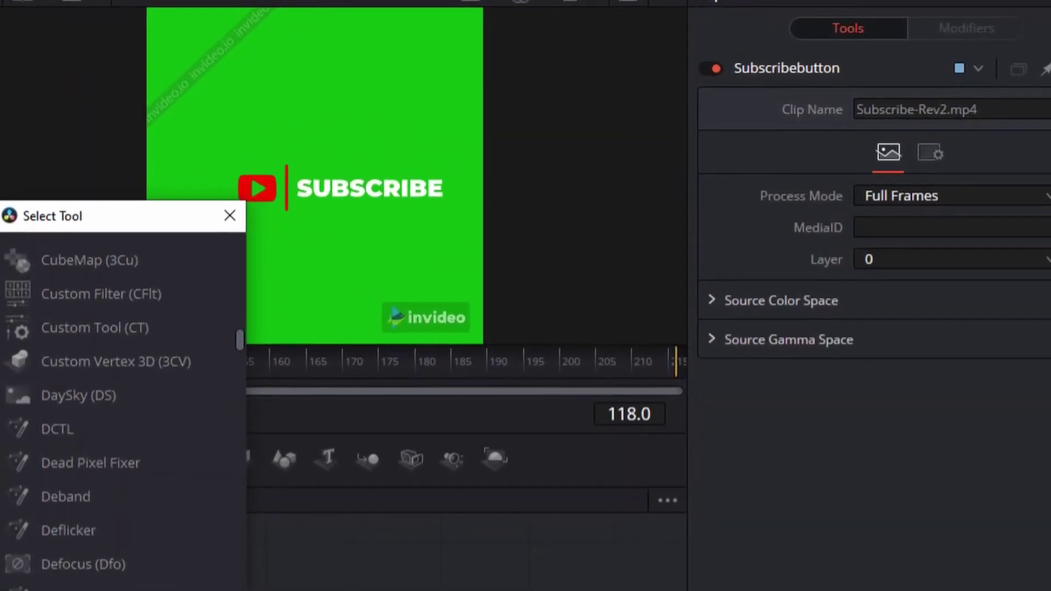
key("Return")
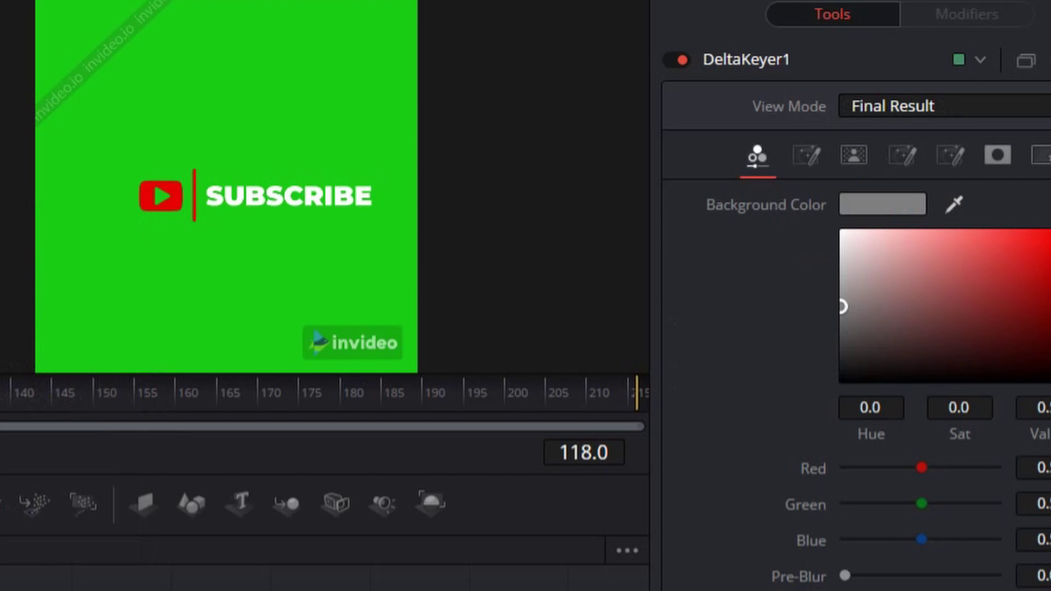
left_click_drag(954, 204, 378, 219)
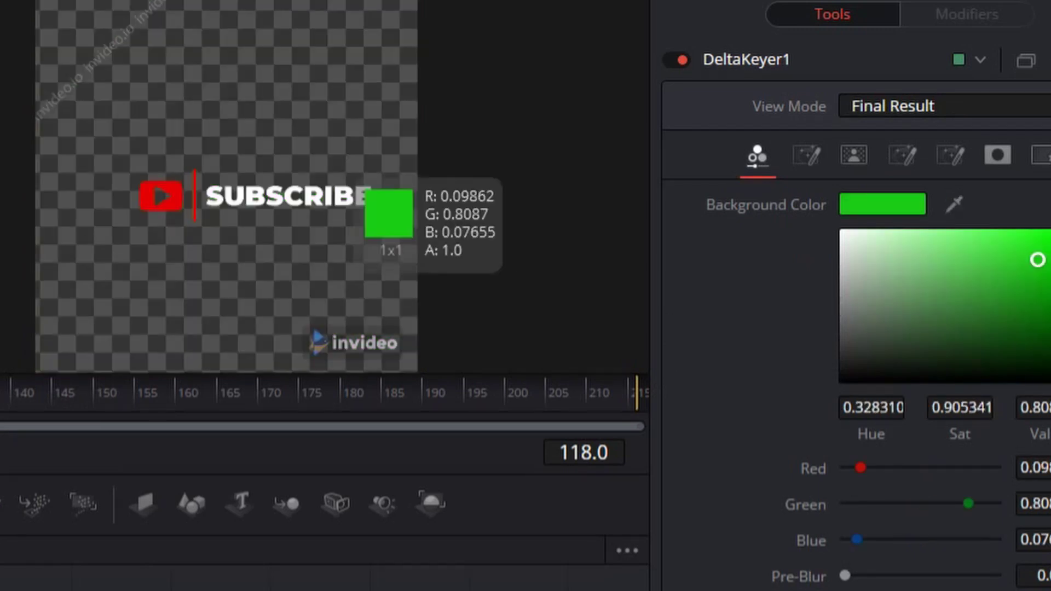